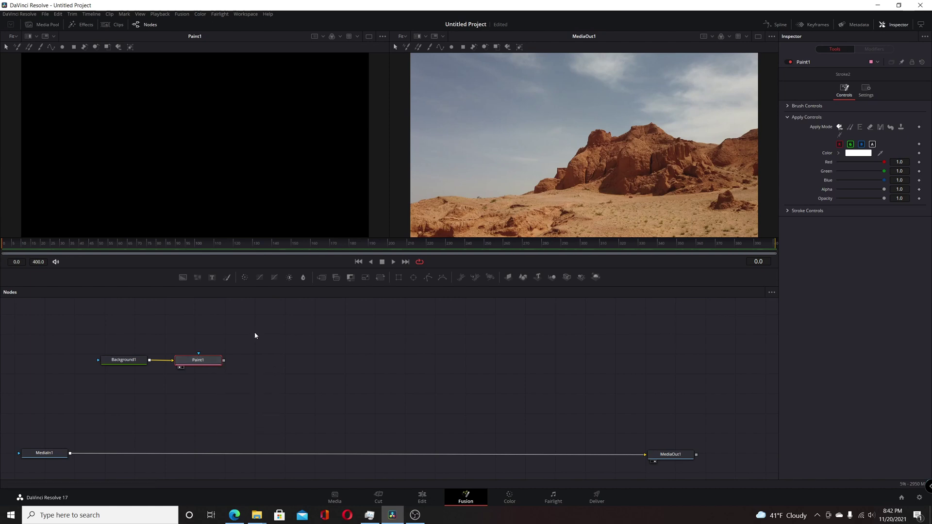
# With the Stroke tool, paint a white freehand circle on the right and a short line to its left.
pyautogui.click(41, 48)
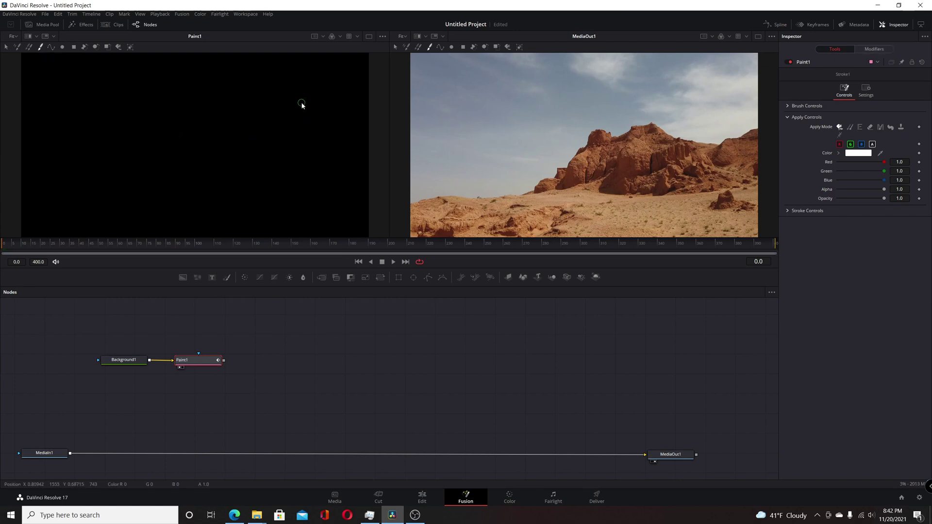
pyautogui.moveTo(301, 103)
pyautogui.mouseDown()
pyautogui.moveTo(264, 116)
pyautogui.moveTo(254, 150)
pyautogui.moveTo(271, 177)
pyautogui.moveTo(306, 180)
pyautogui.moveTo(324, 169)
pyautogui.moveTo(330, 143)
pyautogui.moveTo(303, 102)
pyautogui.mouseUp()
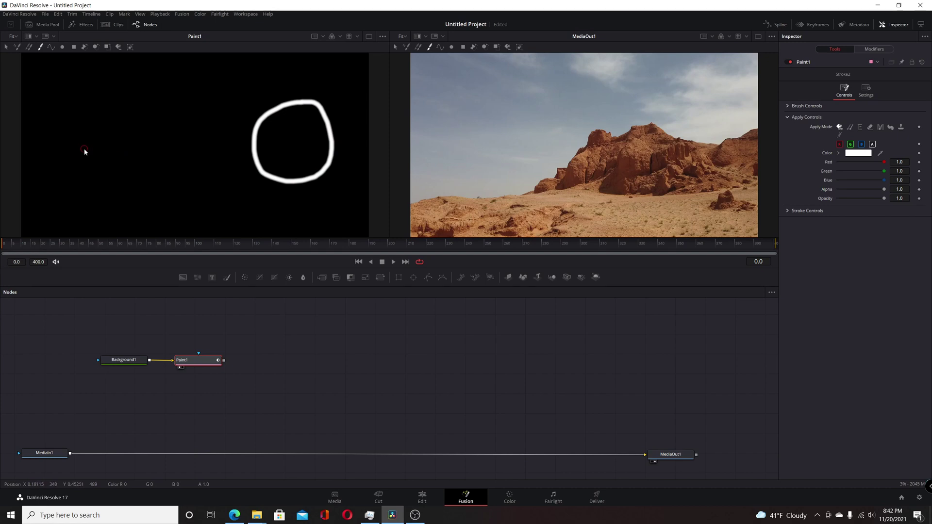
pyautogui.moveTo(82, 148); pyautogui.dragTo(119, 144)
# In the Inspector's Modifiers list, select Stroke1 and expand its Stroke Controls.
pyautogui.click(867, 50)
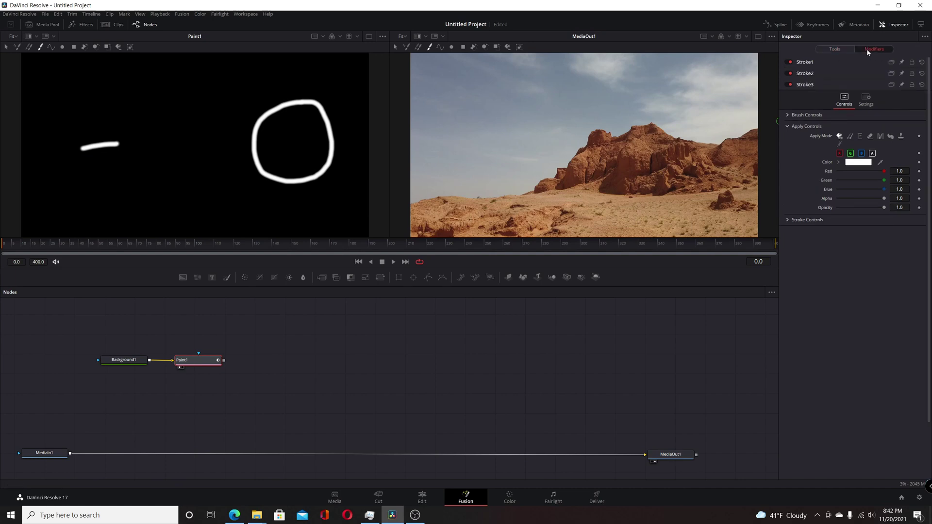
pyautogui.click(809, 76)
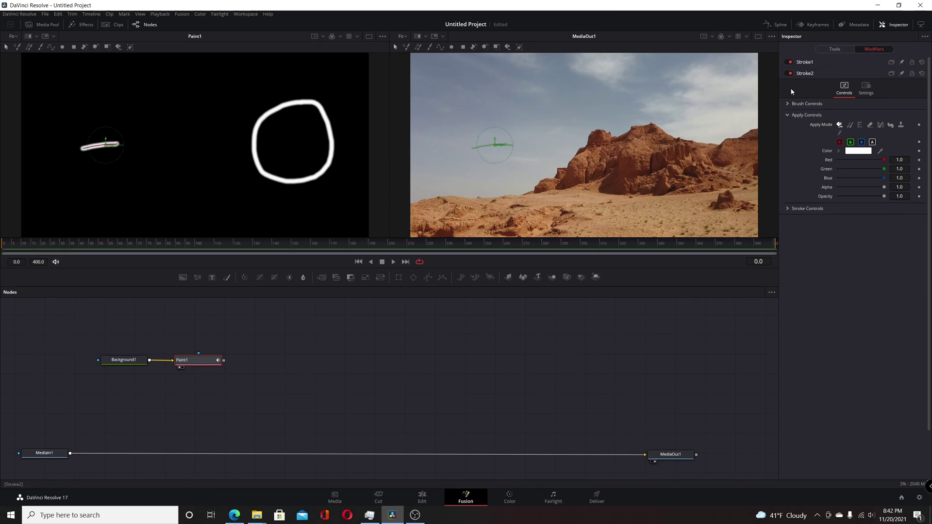
pyautogui.click(814, 62)
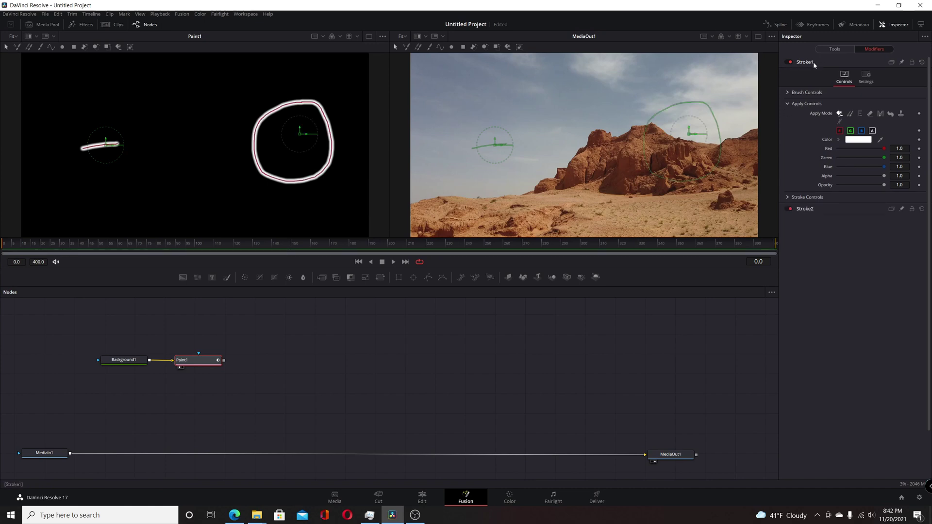
pyautogui.click(788, 198)
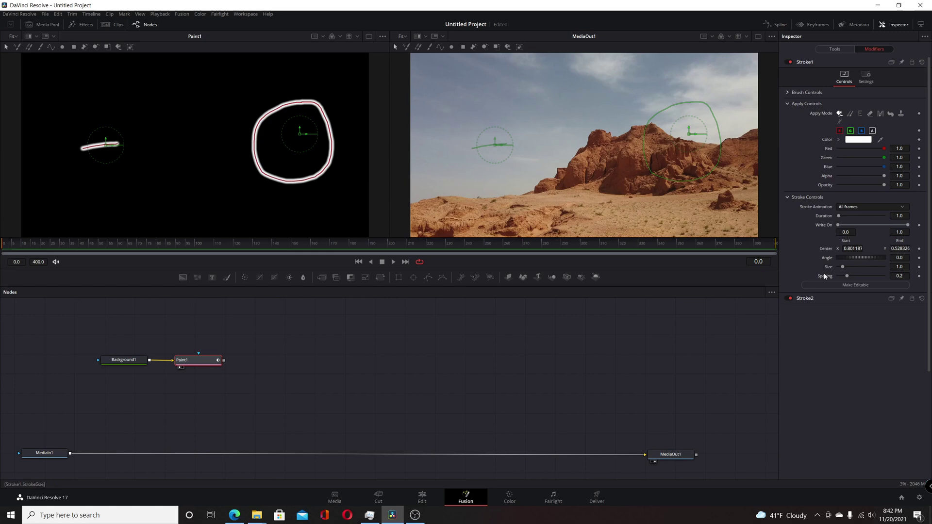
# Make Stroke1 editable and publish its polyline shape.
pyautogui.click(852, 285)
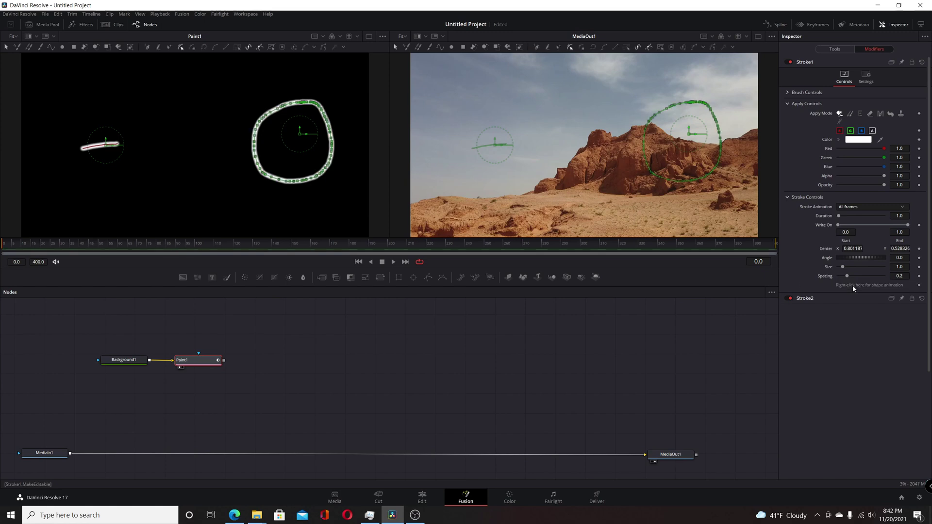
pyautogui.rightClick(852, 284)
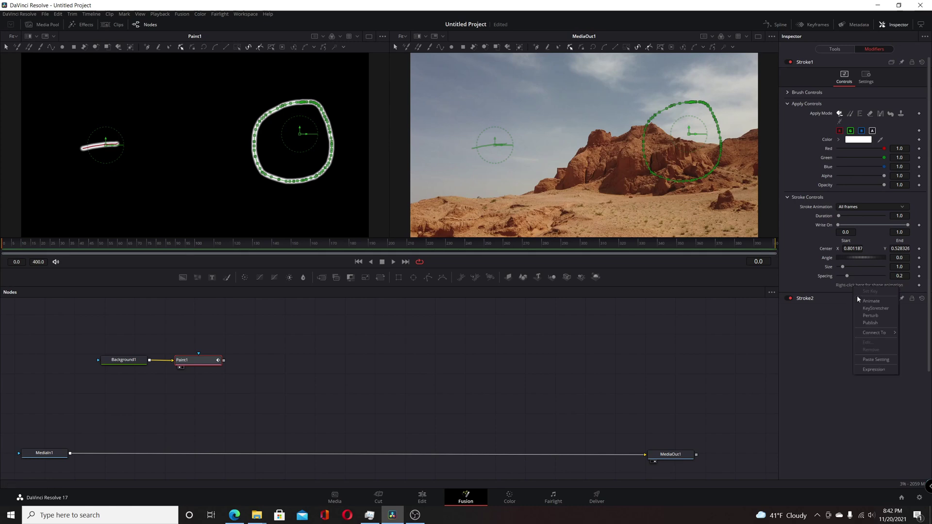
pyautogui.click(868, 323)
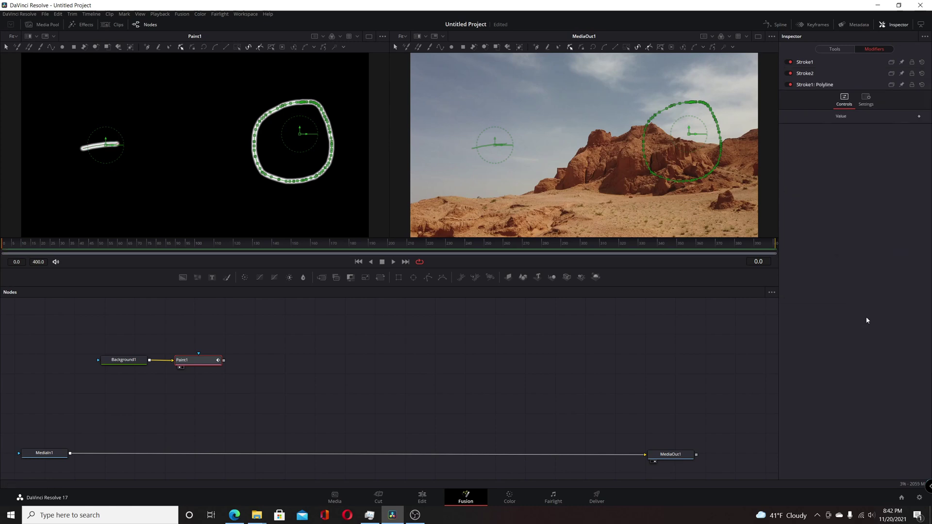
# Make Stroke2 editable and bring up its Connect To > Stroke1: Polyline option.
pyautogui.click(812, 74)
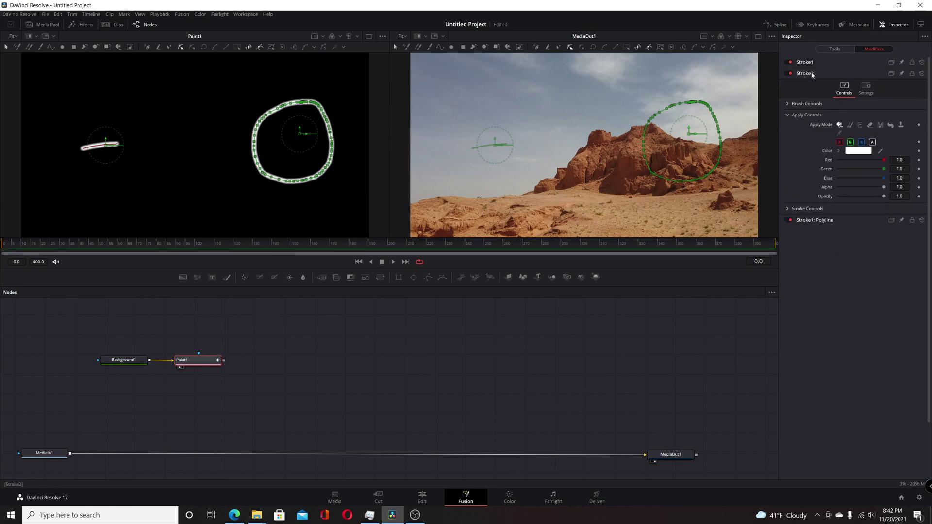
pyautogui.click(787, 208)
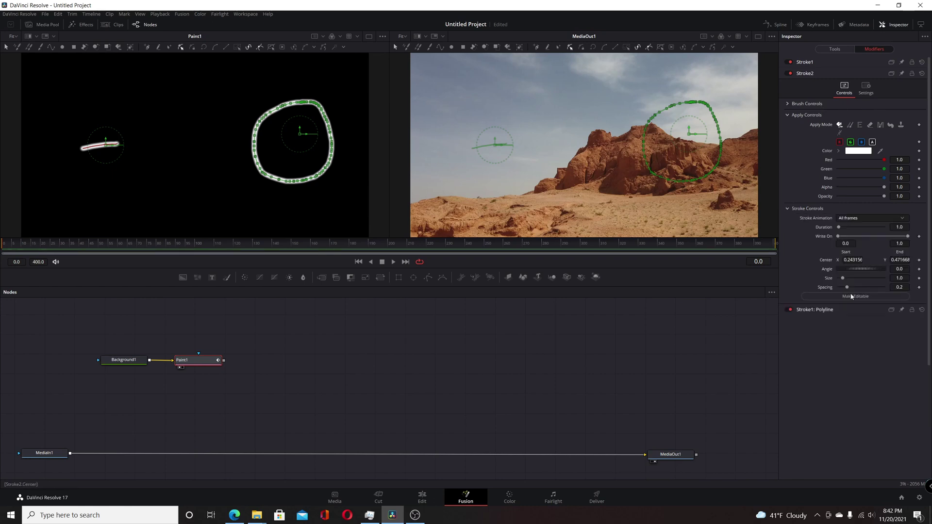
pyautogui.click(854, 299)
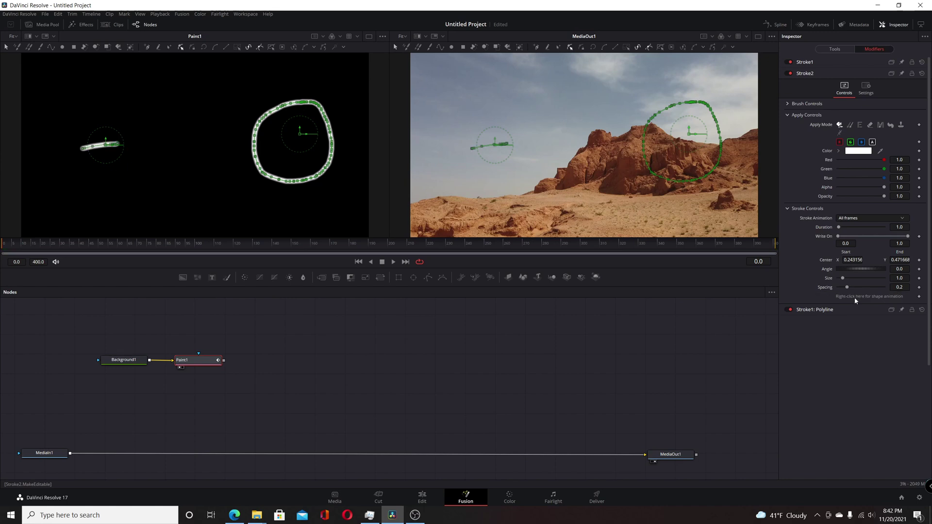
pyautogui.rightClick(854, 296)
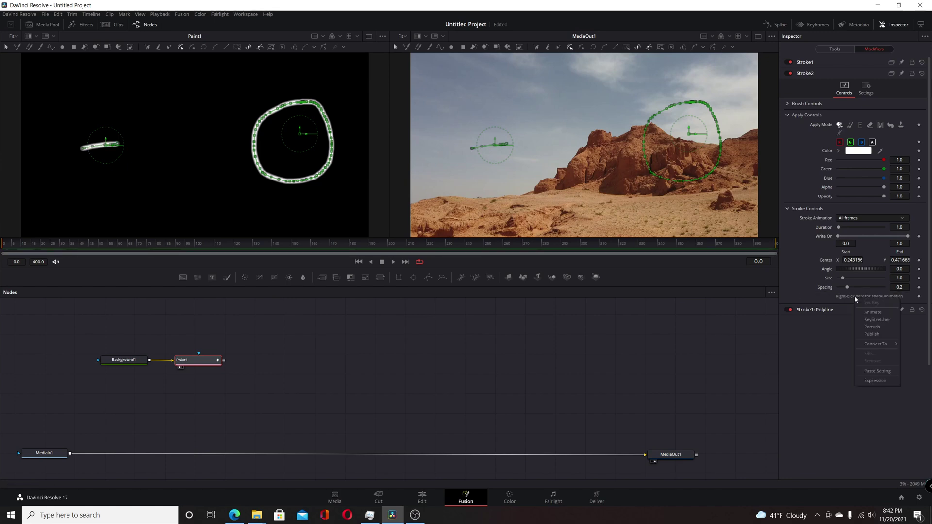
pyautogui.moveTo(871, 336)
# Link the line to Stroke1: Polyline, then unlink Stroke2 and pull its top point into a spike.
pyautogui.click(866, 344)
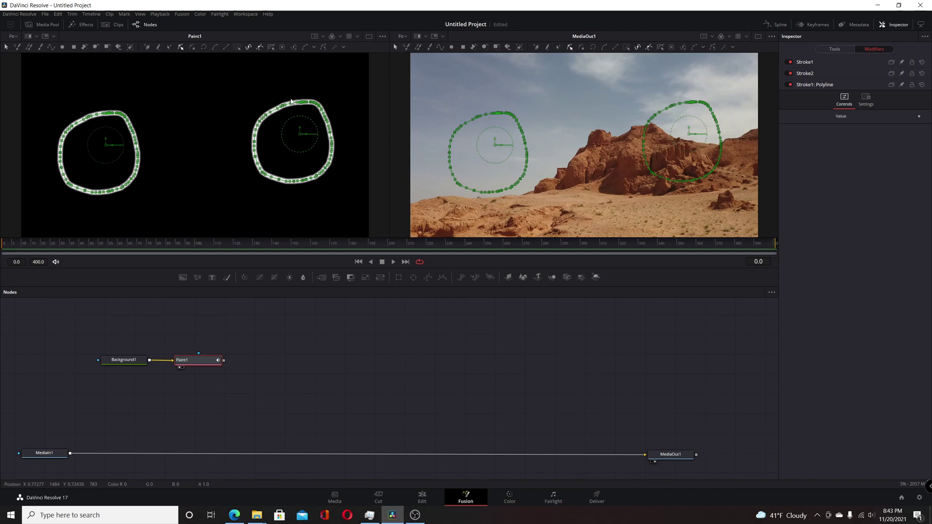
pyautogui.moveTo(289, 104)
pyautogui.mouseDown()
pyautogui.moveTo(283, 87)
pyautogui.moveTo(291, 103)
pyautogui.mouseUp()
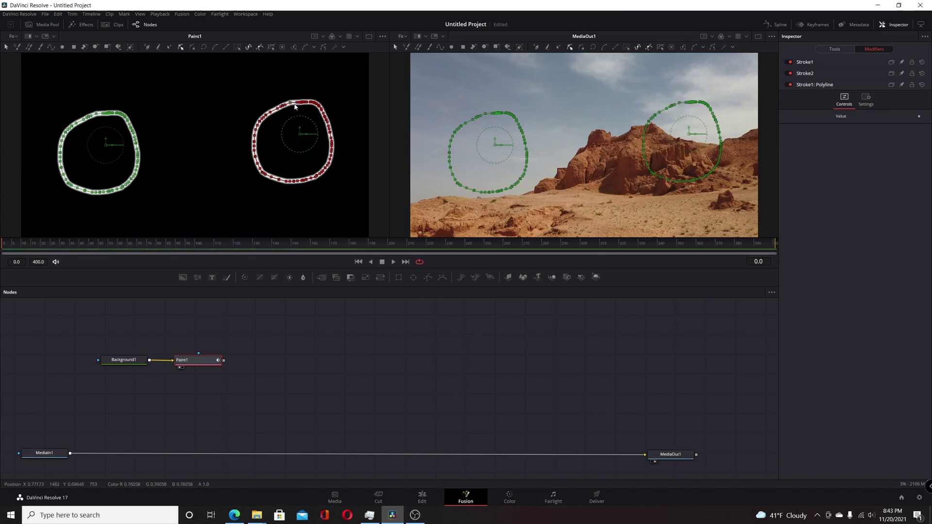
pyautogui.click(800, 75)
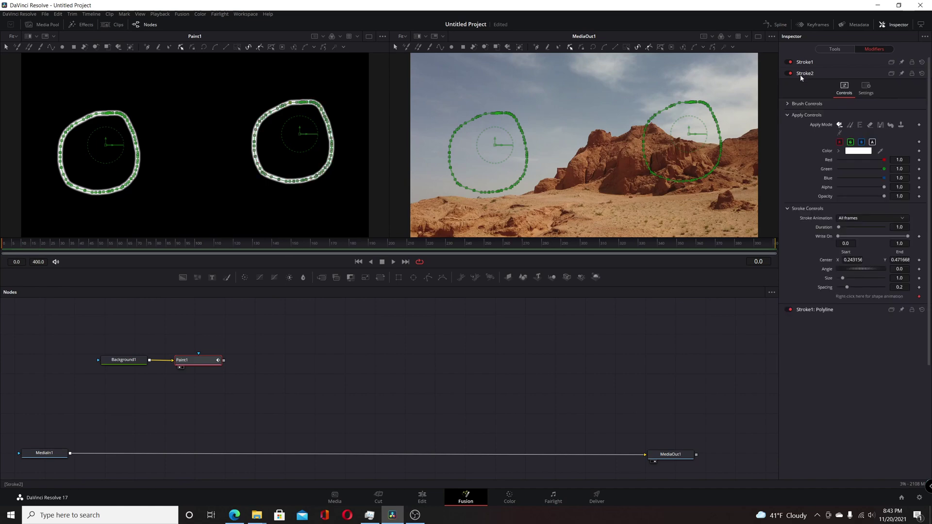
pyautogui.rightClick(856, 297)
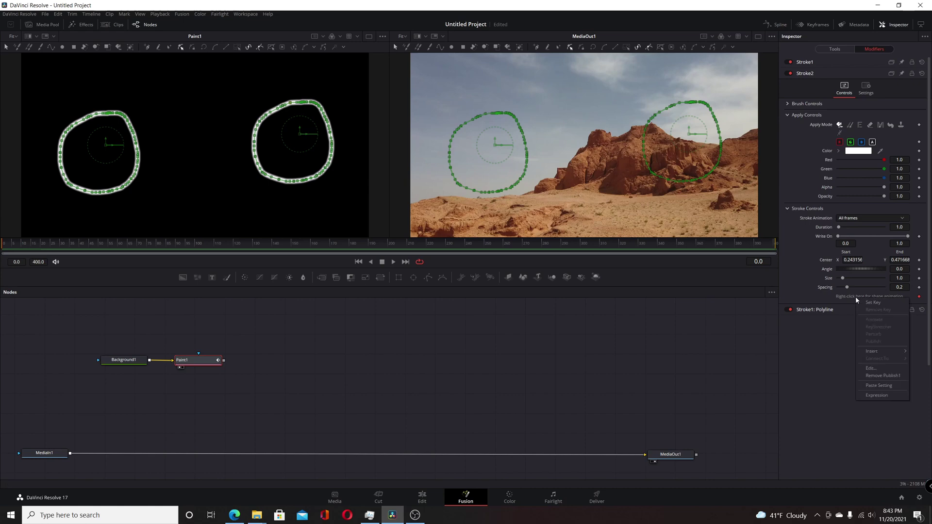
pyautogui.click(883, 375)
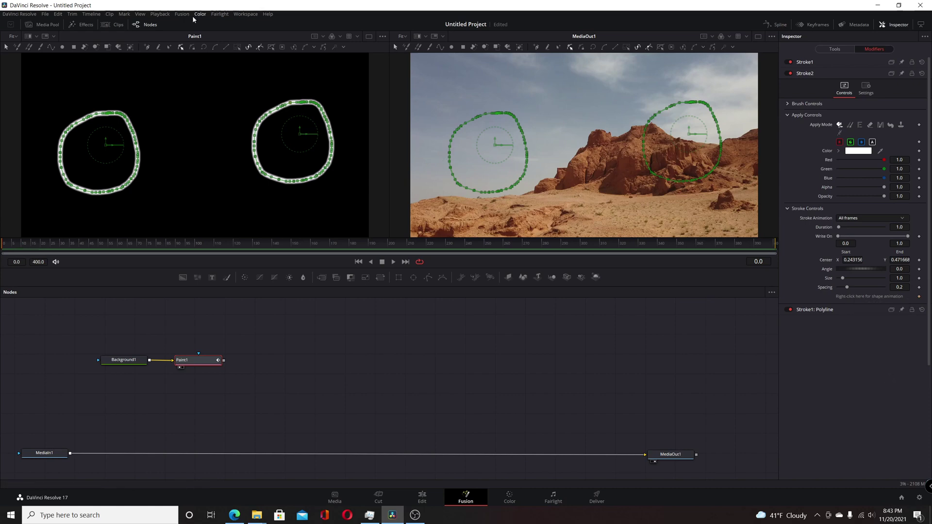
pyautogui.moveTo(290, 103); pyautogui.dragTo(287, 85)
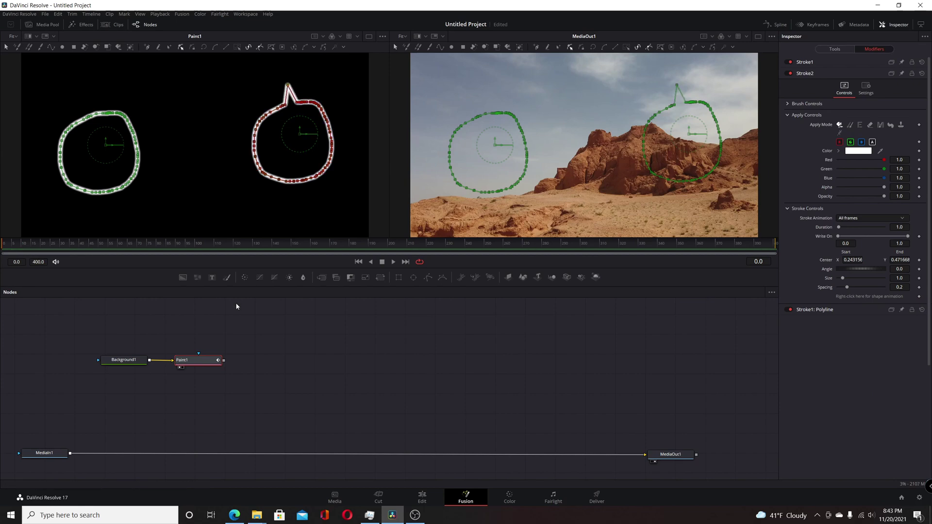
pyautogui.click(208, 364)
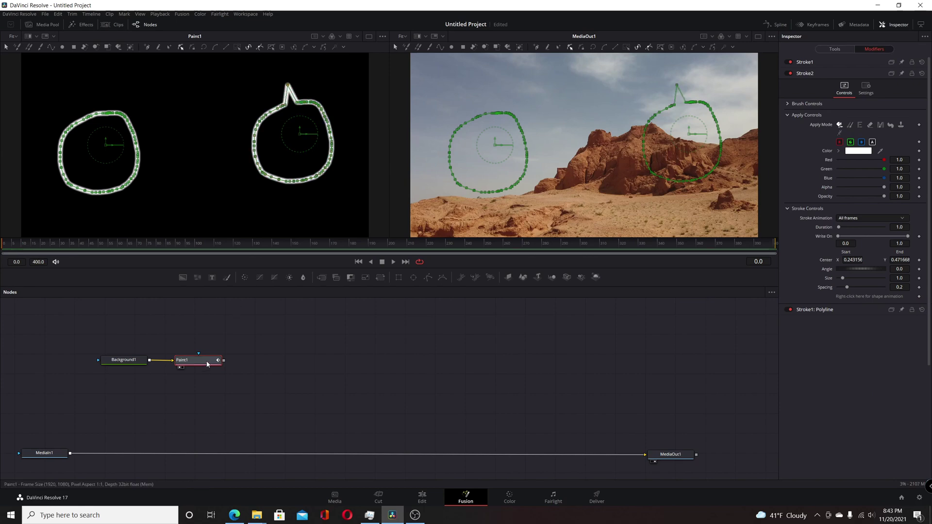
pyautogui.click(837, 49)
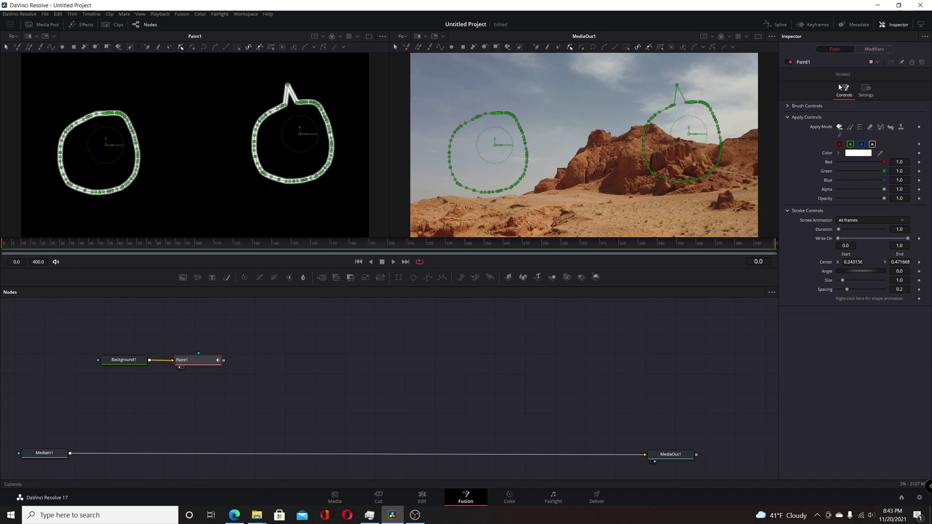
# Reset the Paint1 node to erase all strokes, then reselect Paint1 after Background1.
pyautogui.click(922, 63)
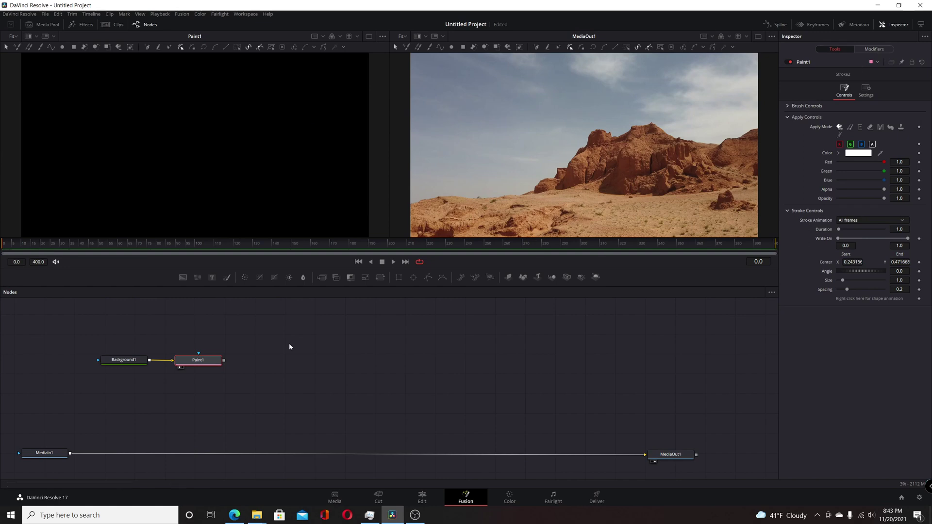
pyautogui.click(138, 361)
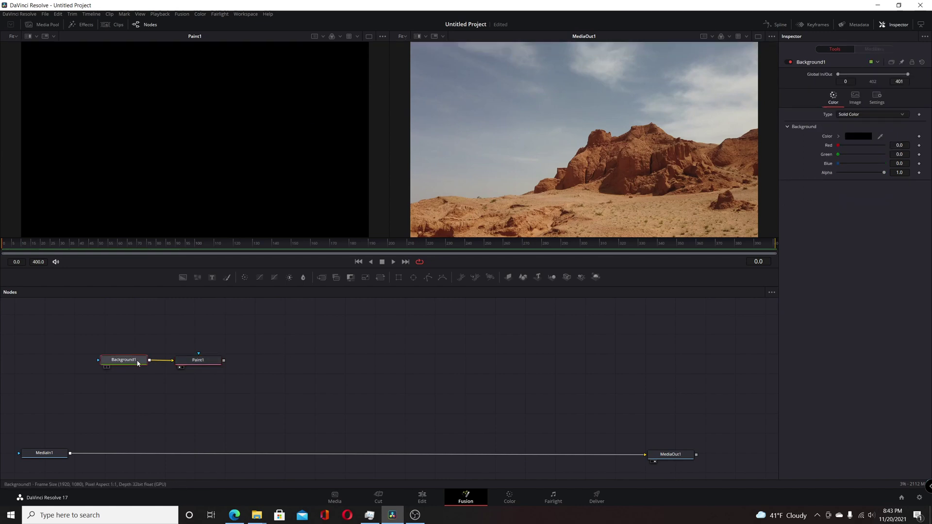
pyautogui.click(192, 360)
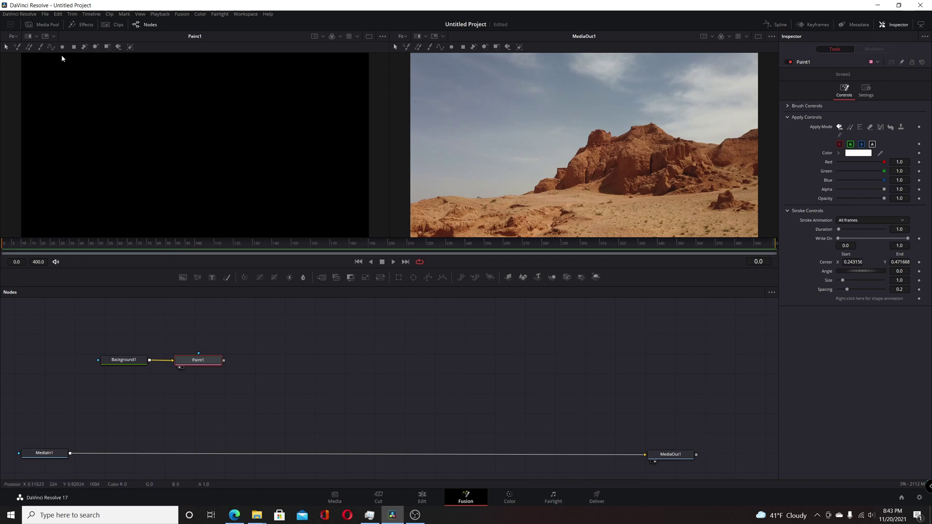
# Paint a new circle on the right and a short horizontal line on the left, then select Stroke2.
pyautogui.click(41, 48)
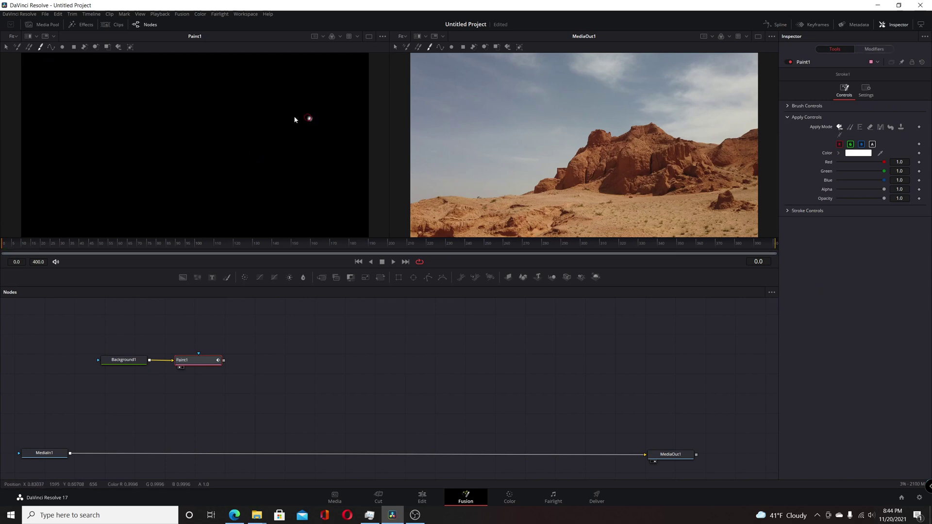
pyautogui.moveTo(310, 118)
pyautogui.mouseDown()
pyautogui.moveTo(259, 128)
pyautogui.moveTo(247, 163)
pyautogui.mouseUp()
pyautogui.moveTo(342, 155)
pyautogui.mouseDown()
pyautogui.moveTo(335, 132)
pyautogui.moveTo(309, 119)
pyautogui.mouseUp()
pyautogui.moveTo(65, 143); pyautogui.dragTo(110, 140)
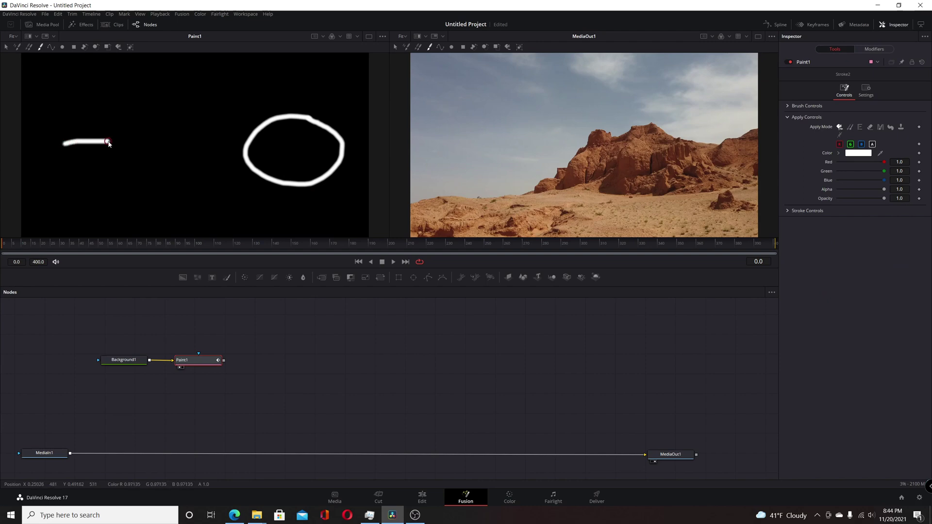
pyautogui.click(883, 50)
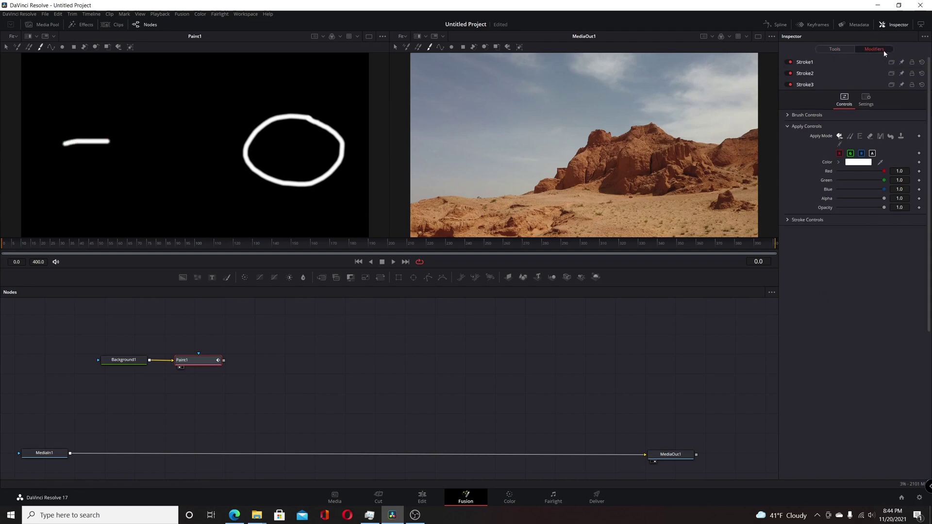
pyautogui.click(809, 75)
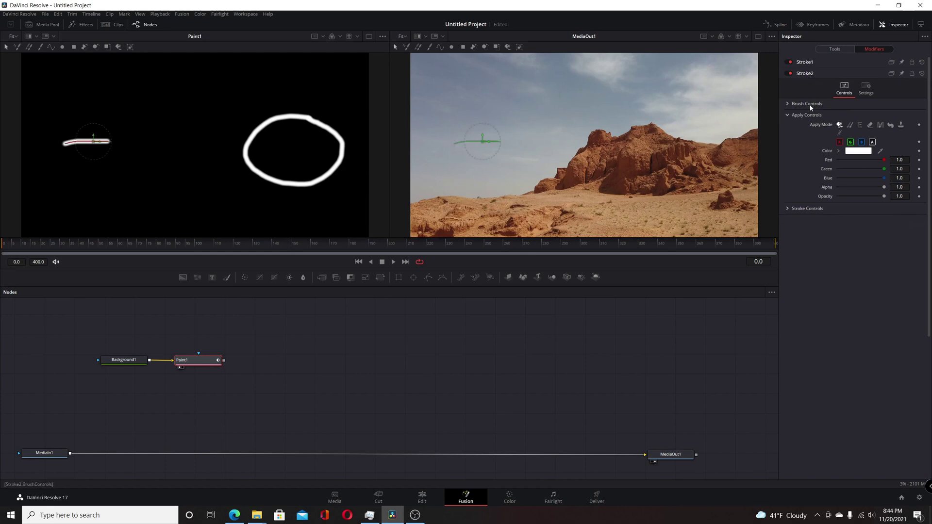
# Copy Stroke2 and paste its settings onto Stroke1 in the Modifiers list.
pyautogui.rightClick(809, 76)
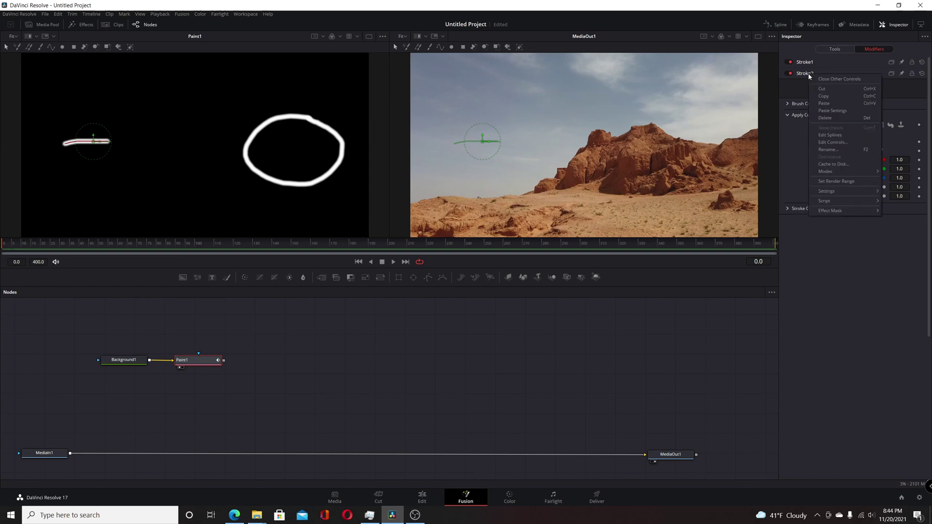
pyautogui.click(822, 98)
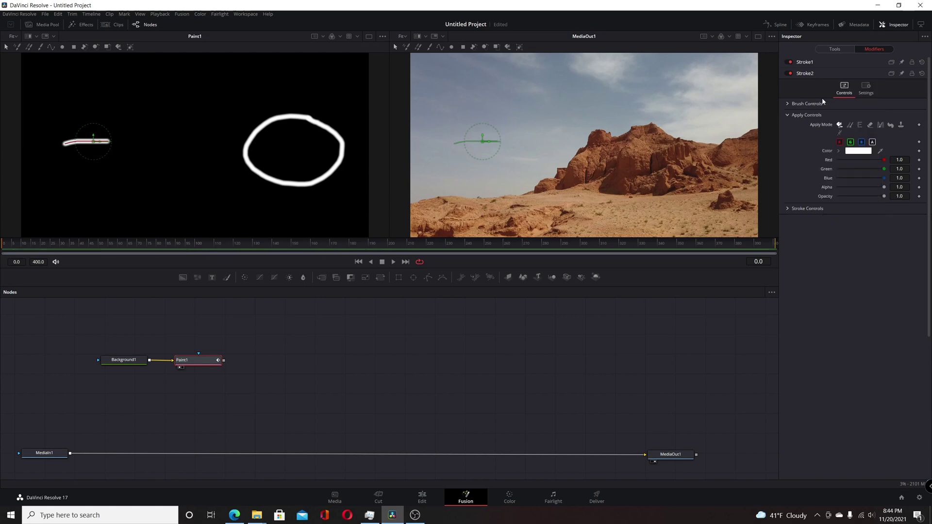
pyautogui.rightClick(809, 65)
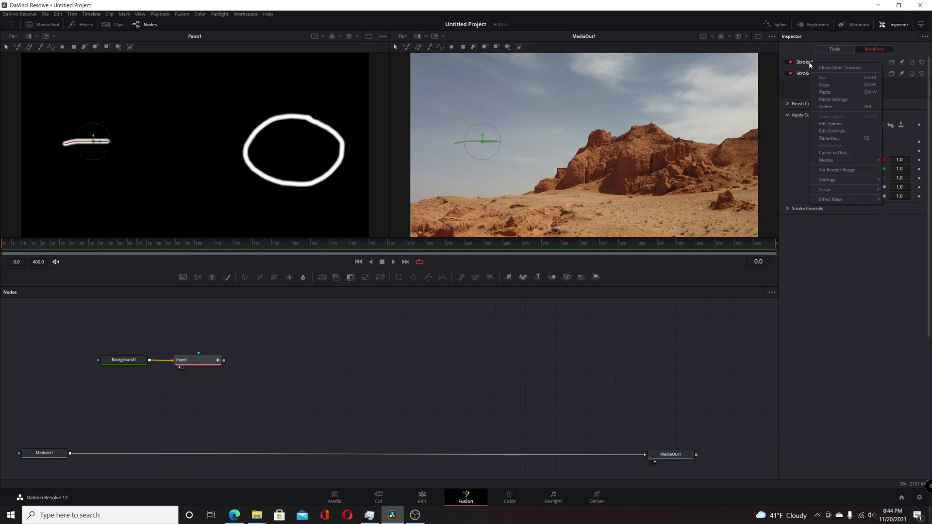
pyautogui.click(828, 100)
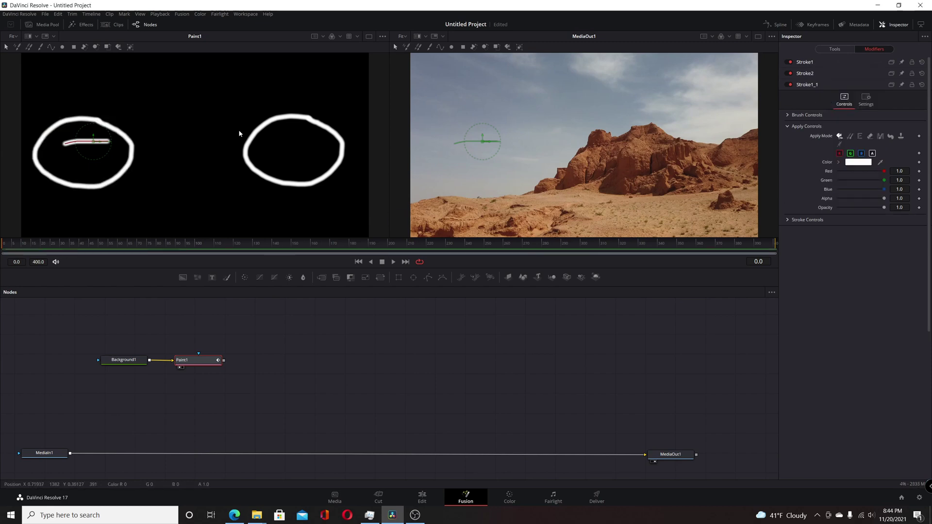
# Delete the Stroke2 line and nudge Stroke1's Center X right to 0.325512.
pyautogui.rightClick(808, 73)
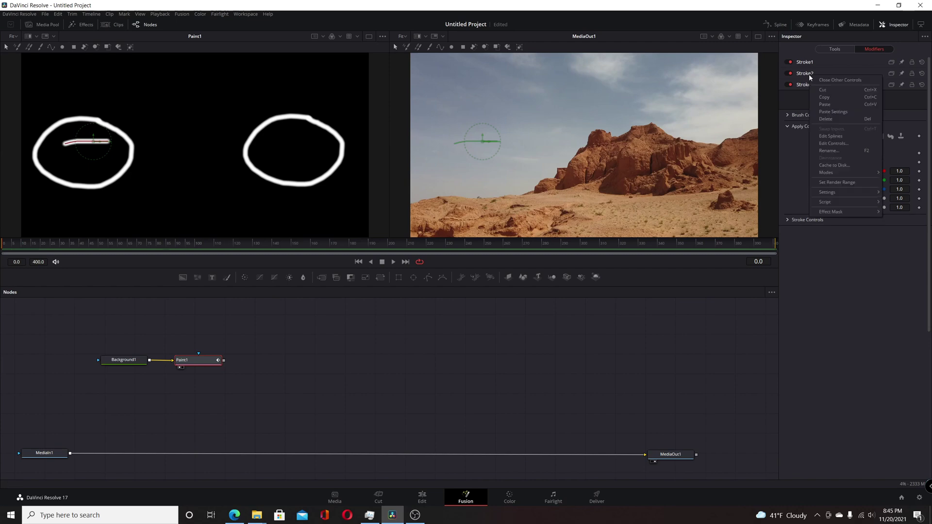
pyautogui.click(825, 120)
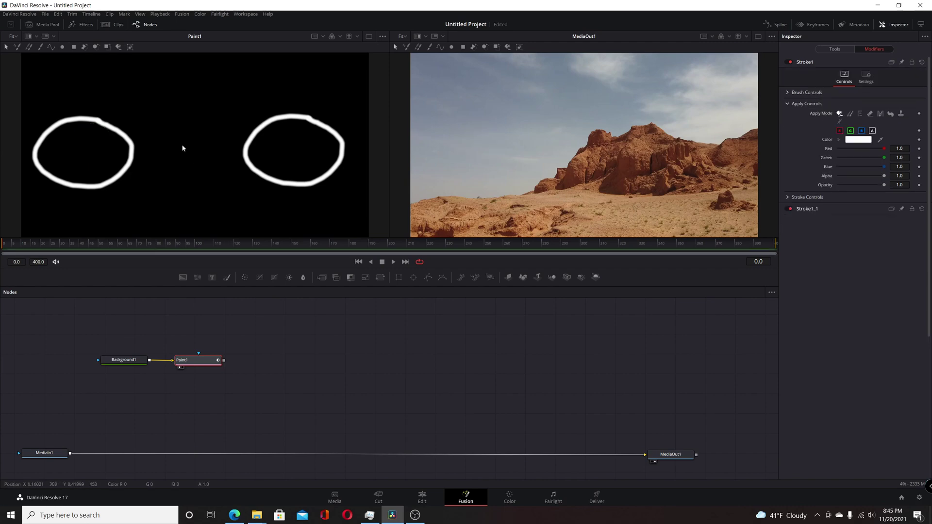
pyautogui.click(788, 197)
pyautogui.moveTo(852, 248); pyautogui.dragTo(841, 248)
pyautogui.press('Up')
pyautogui.press('Up')
pyautogui.press('Up')
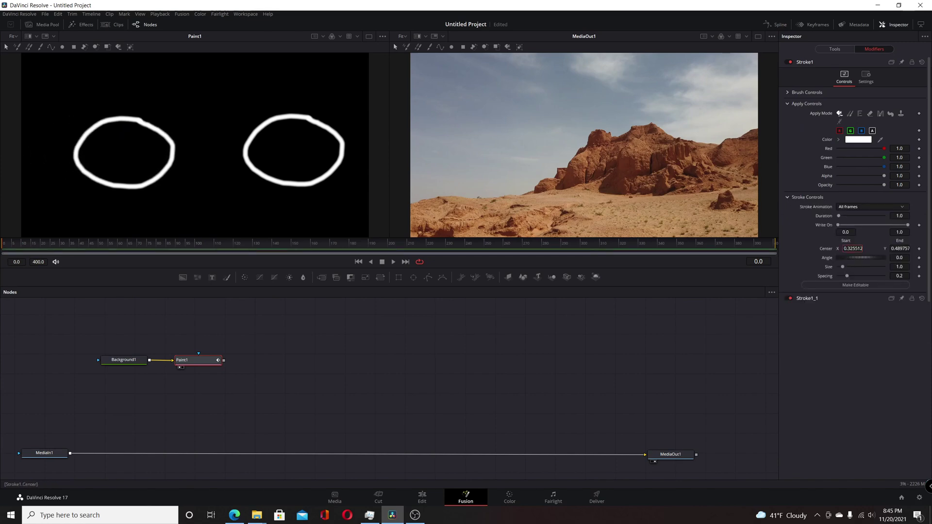